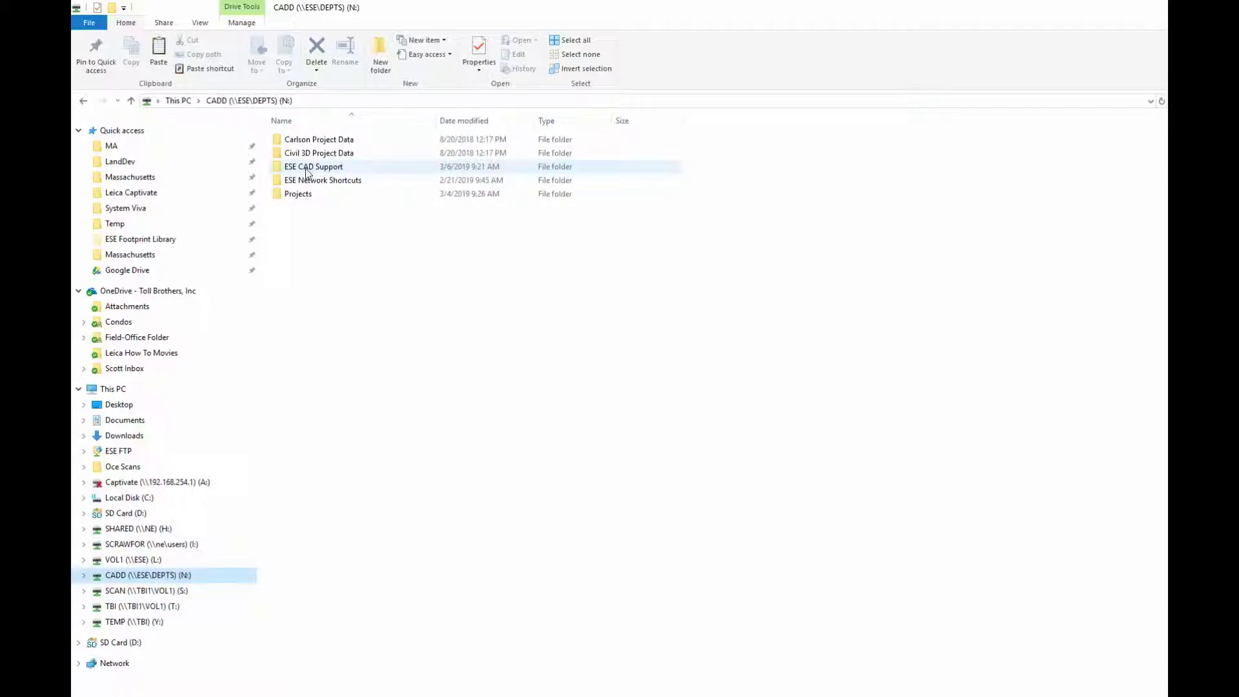
Step: Open the ESE CAD Support folder on the CADD (N:) network drive
double_click(308, 167)
scroll(302, 473, "down", 3)
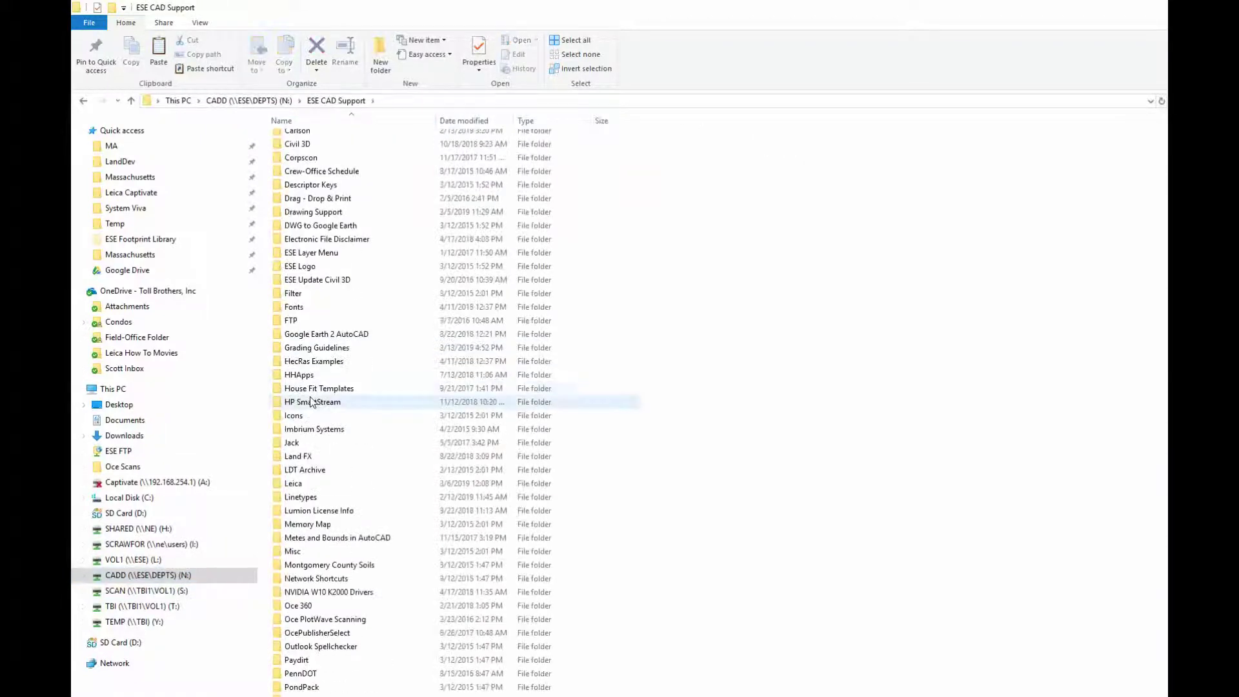
Step: Drill into Leica > Captivate > Firmware > V4.10 to list the CS20 firmware files
double_click(298, 483)
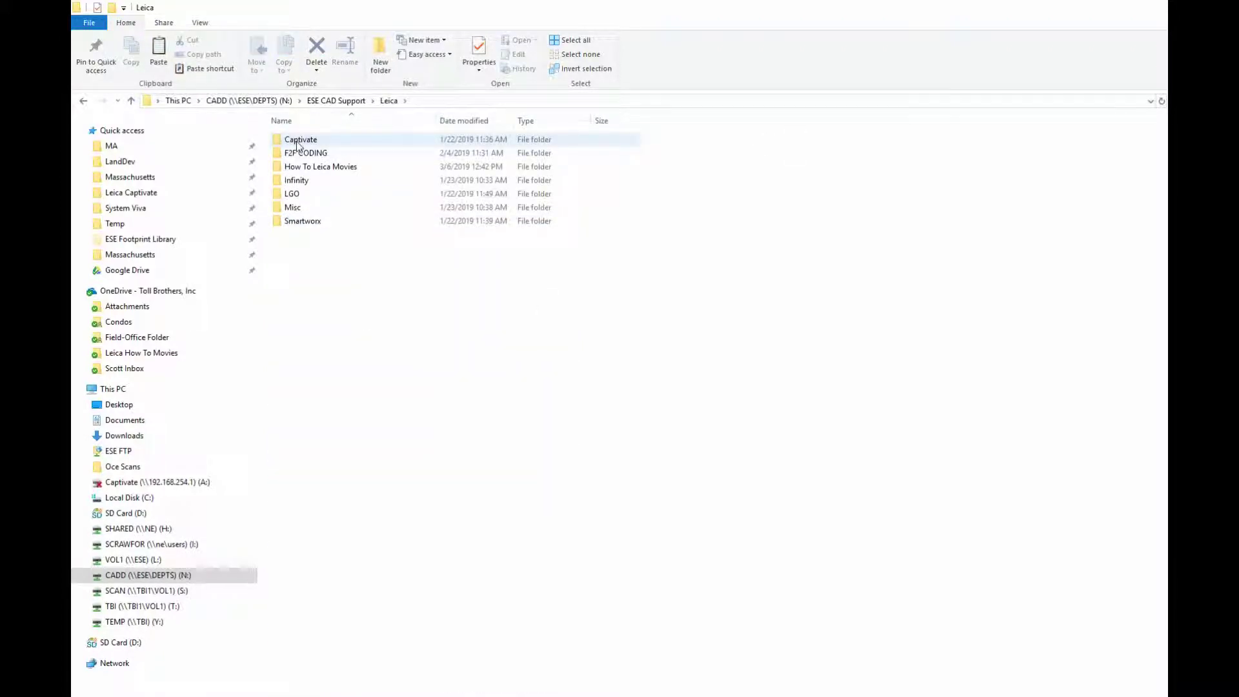
double_click(299, 140)
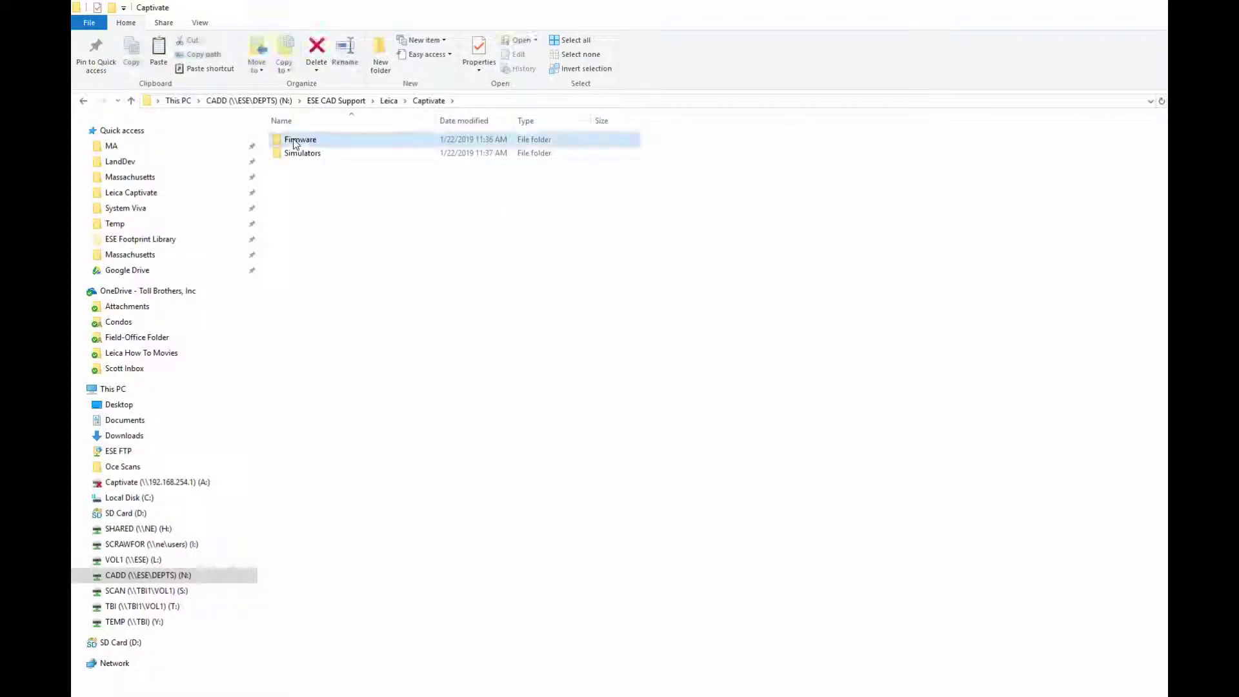
double_click(295, 141)
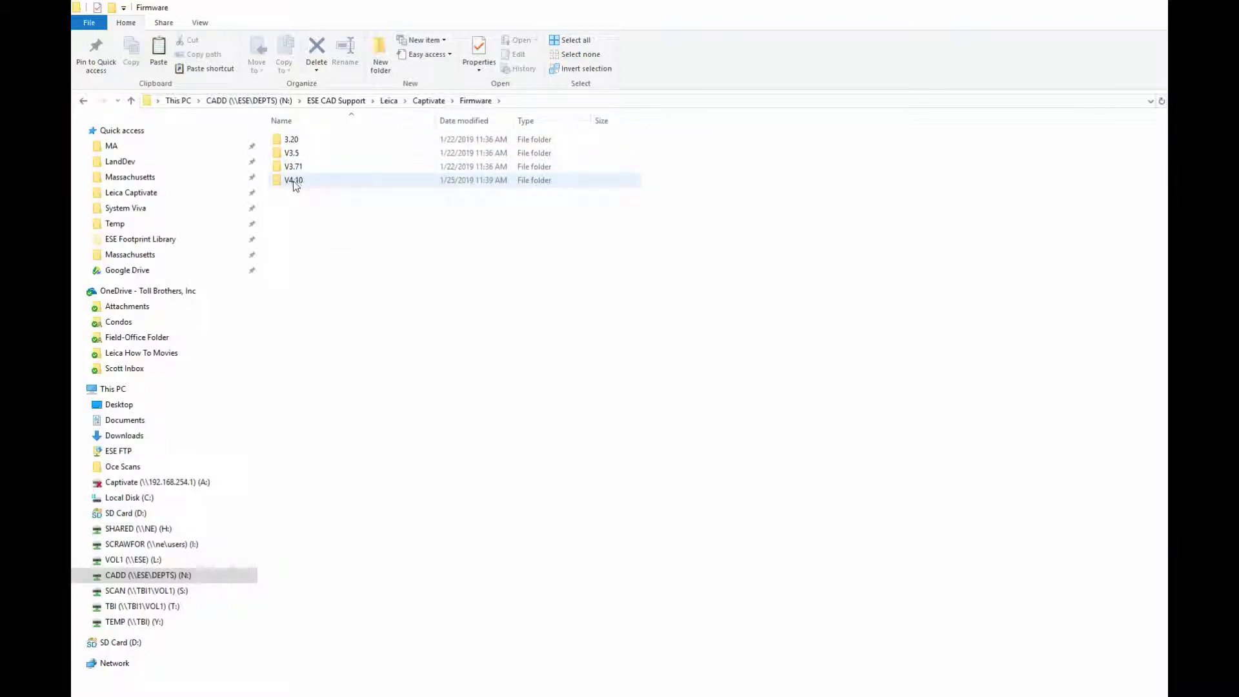
double_click(295, 181)
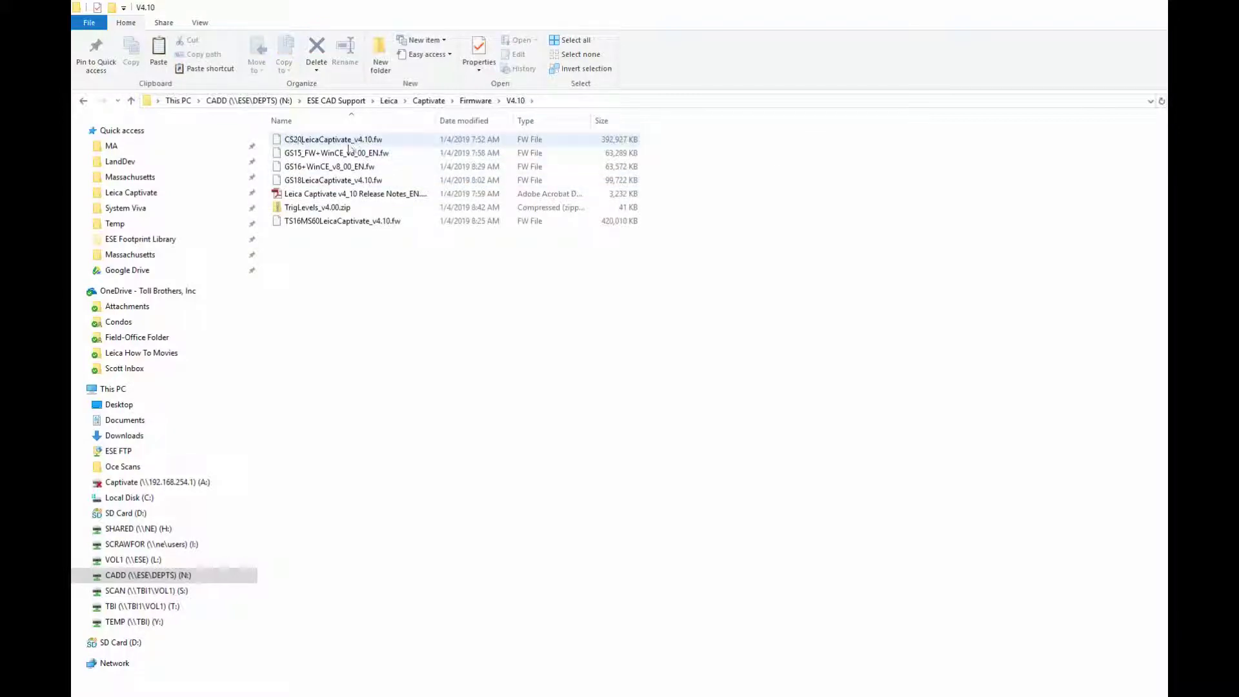
Step: Copy CS20LeicaCaptivate_v4.10.fw and open the System folder on SD Card (D:)
left_click(304, 141)
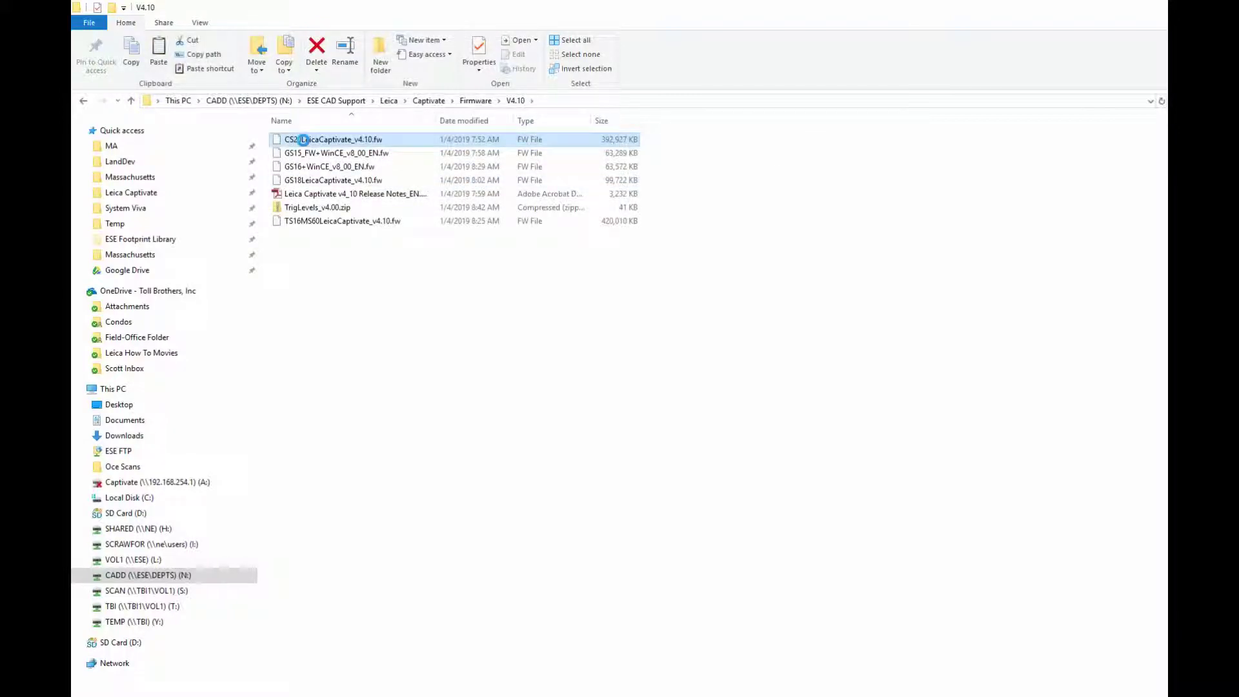
right_click(304, 141)
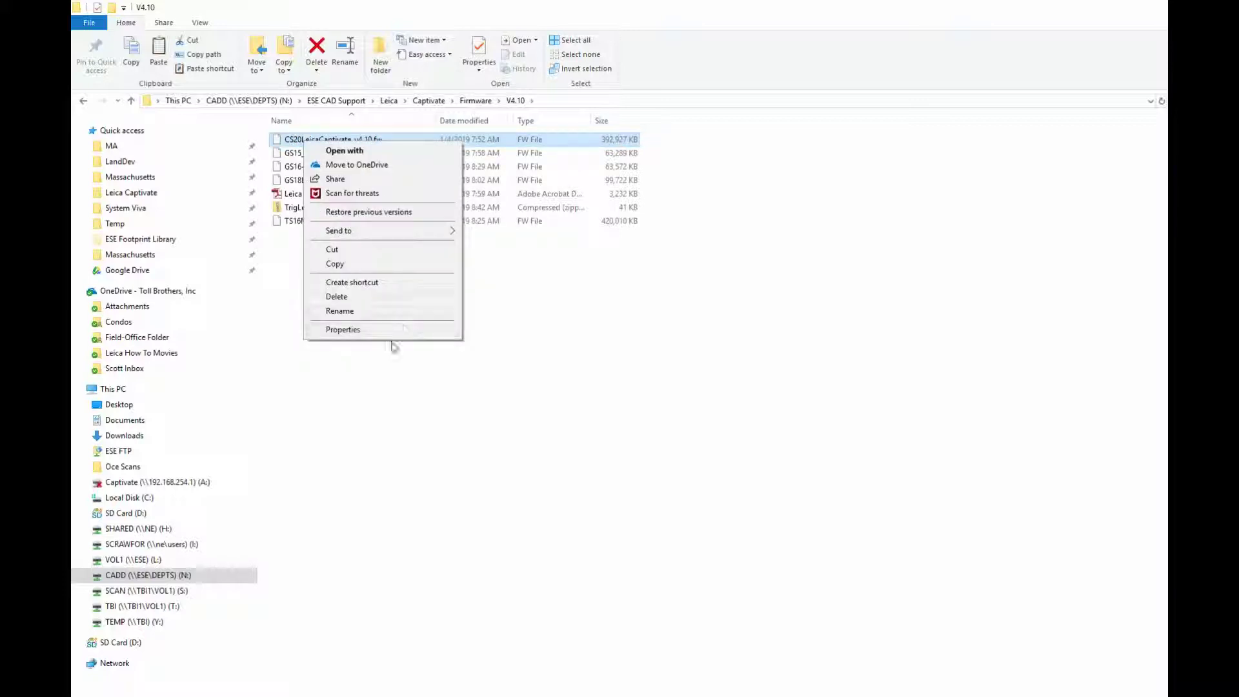
left_click(348, 263)
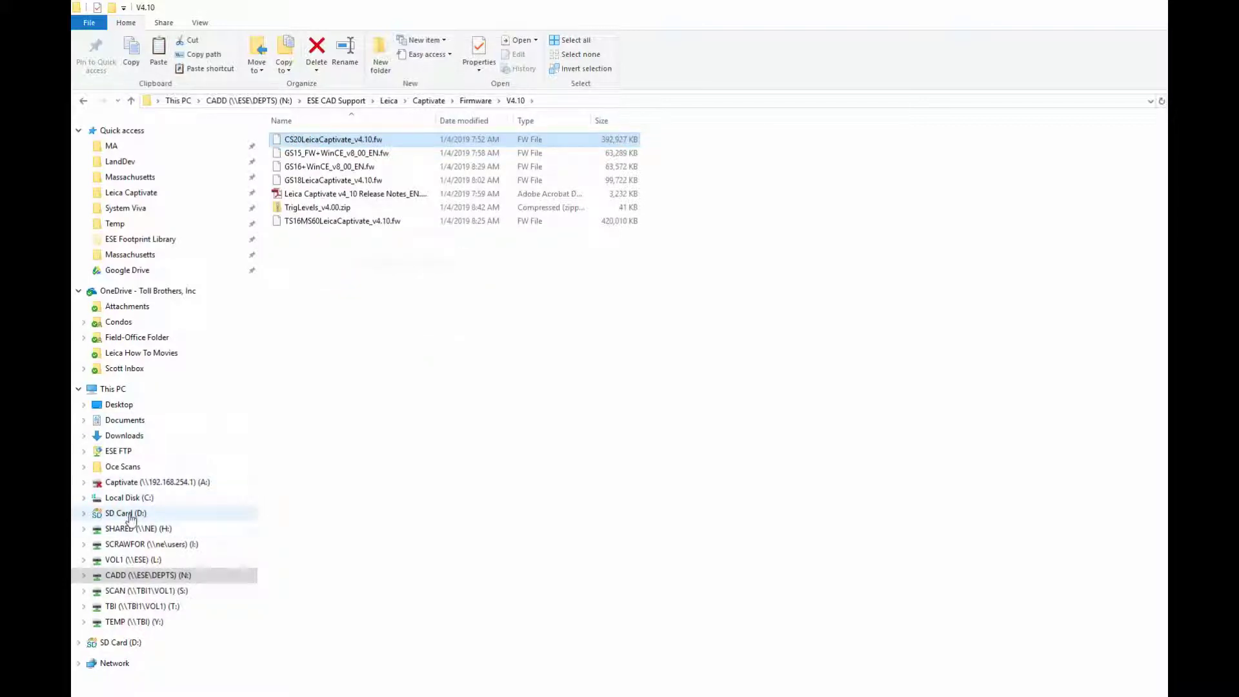
left_click(130, 514)
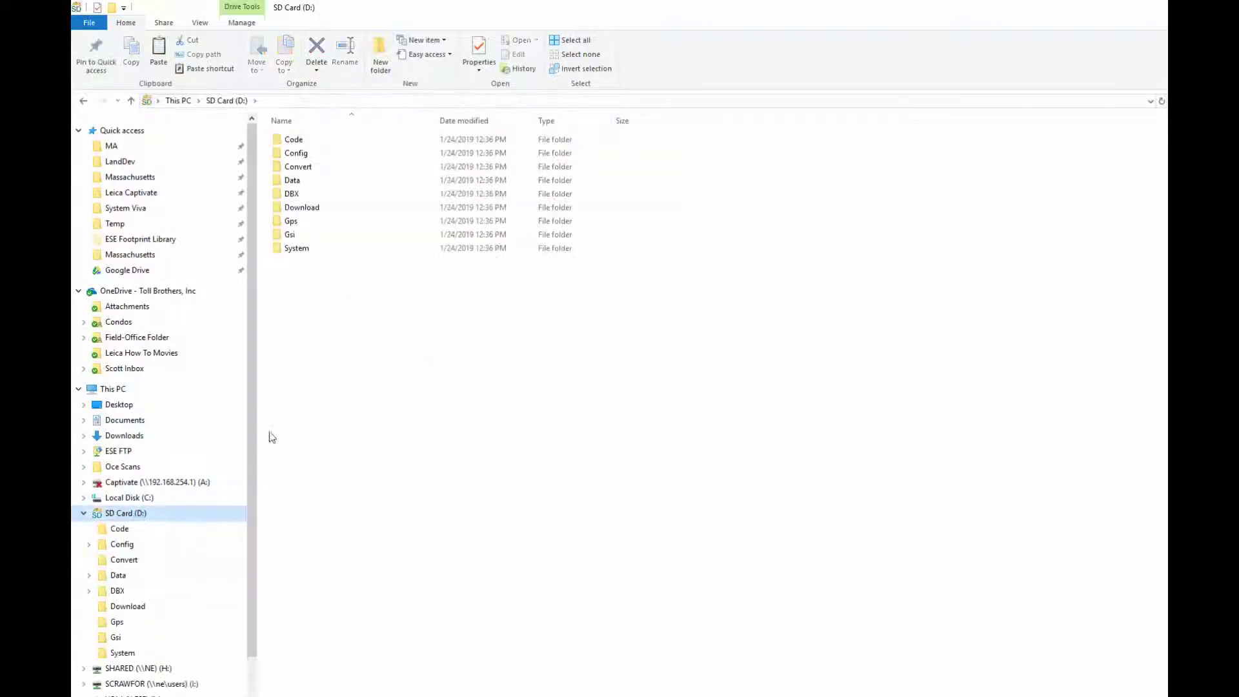
left_click(297, 249)
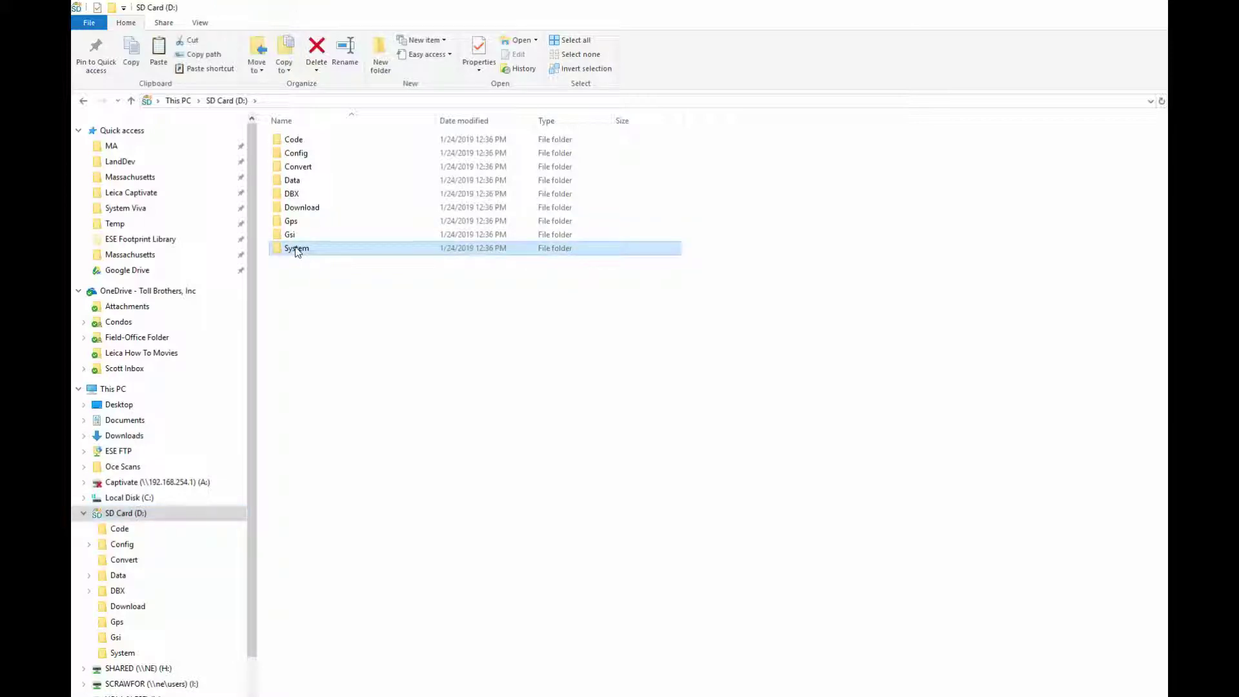
double_click(298, 251)
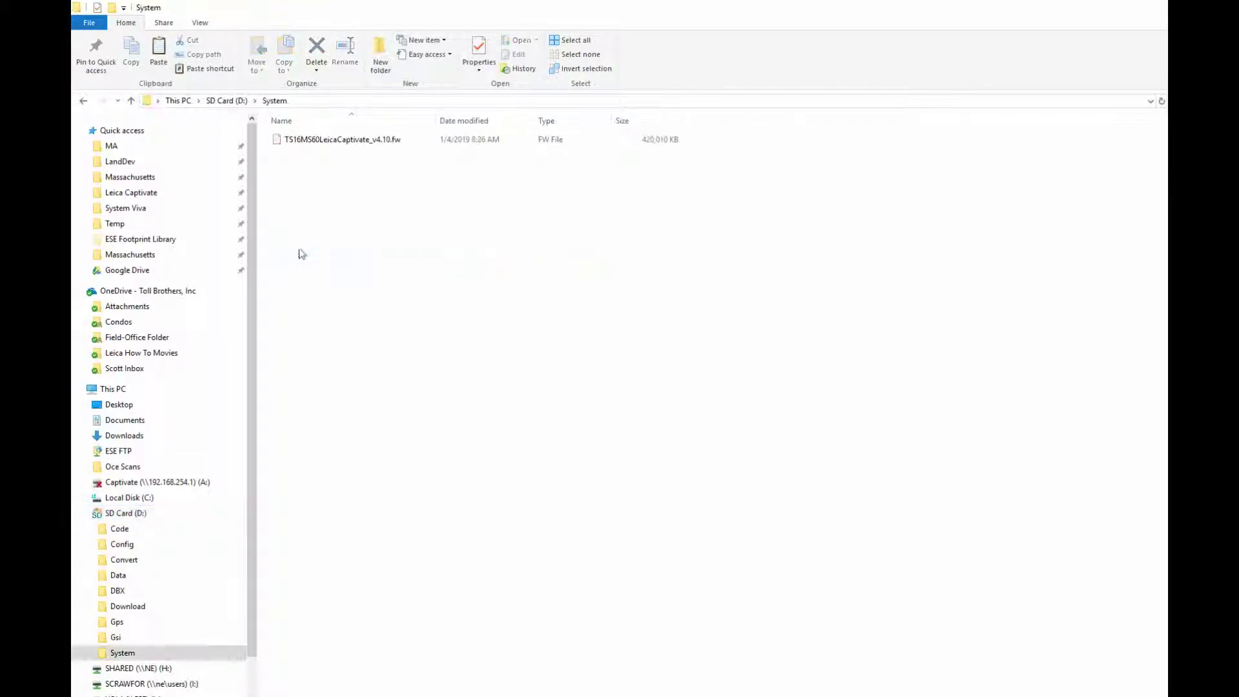
Step: Permanently delete the old TS16 firmware file and paste the CS20 v4.10 file into System
left_click(337, 143)
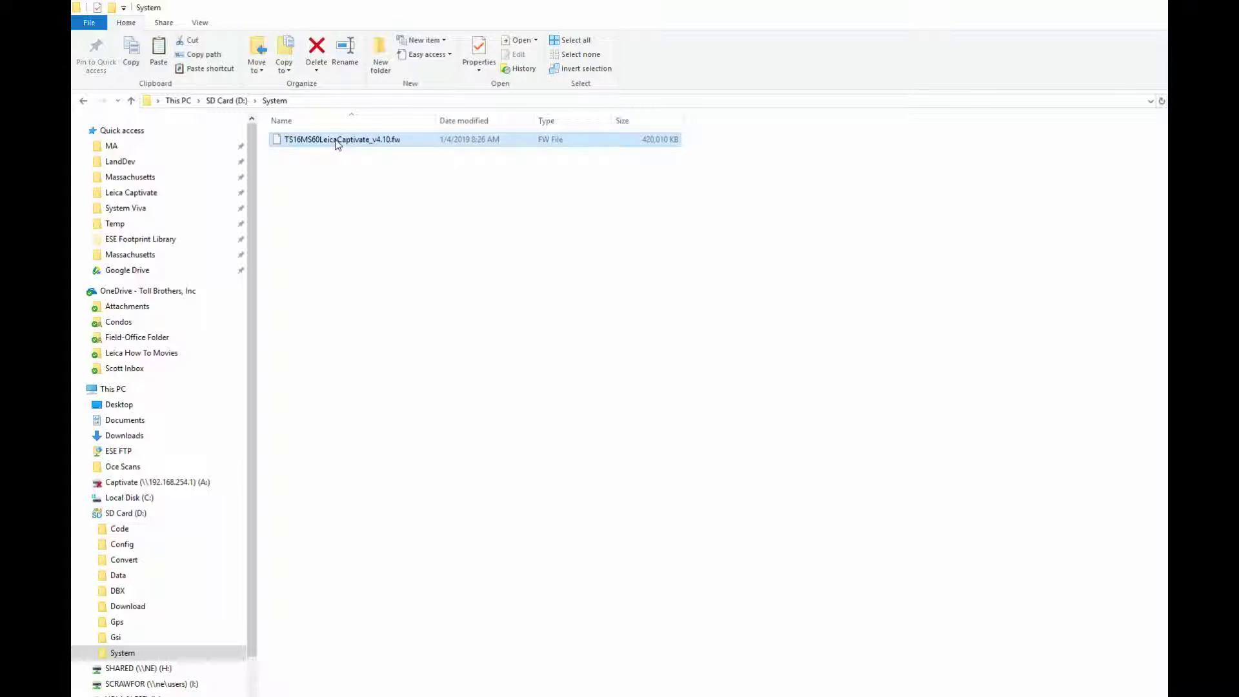
key("shift+Delete")
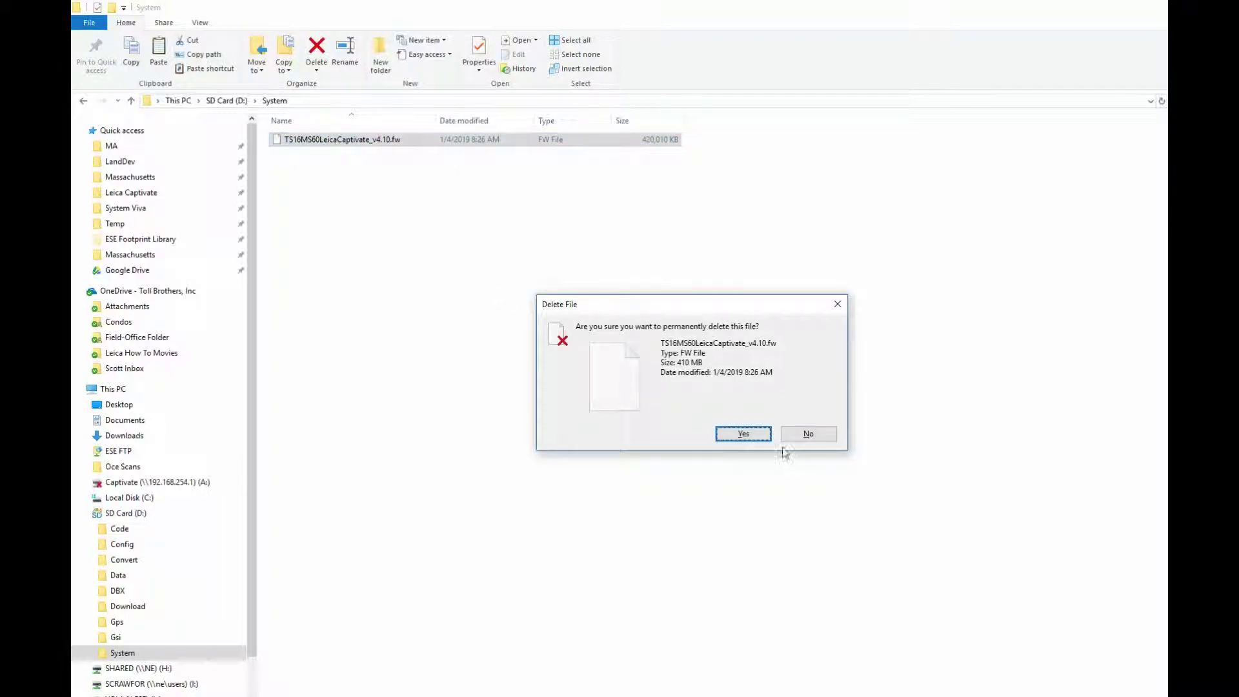
left_click(744, 434)
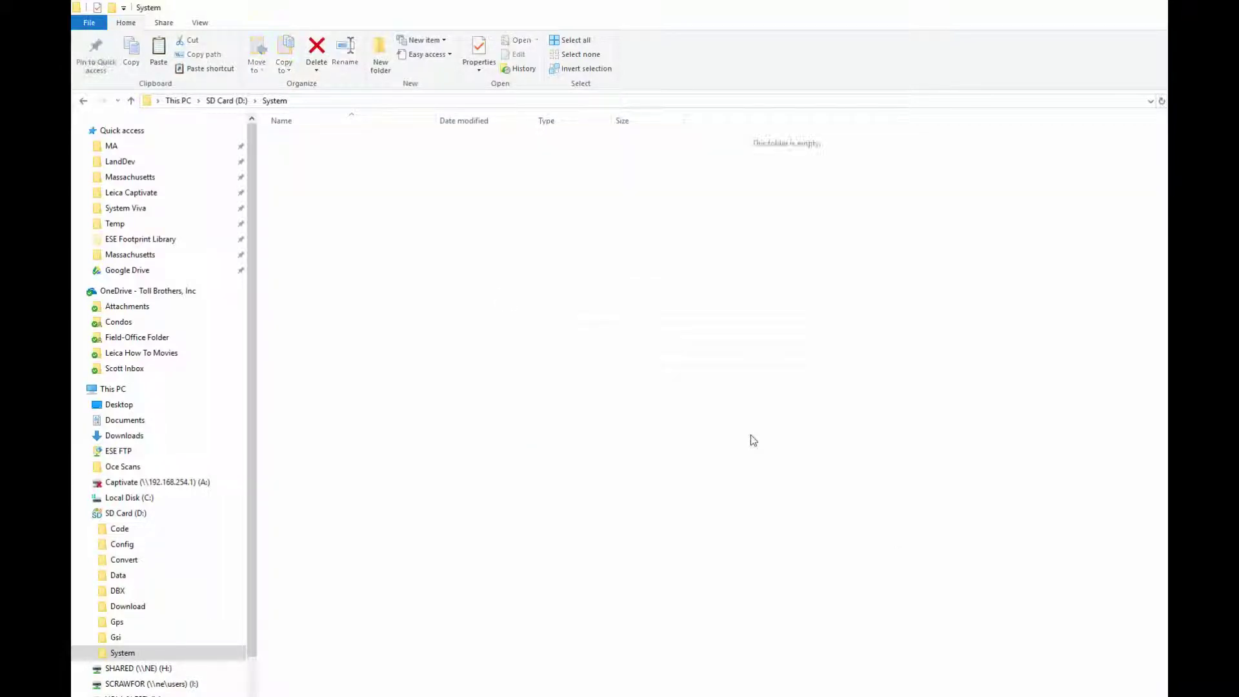
right_click(494, 228)
left_click(527, 313)
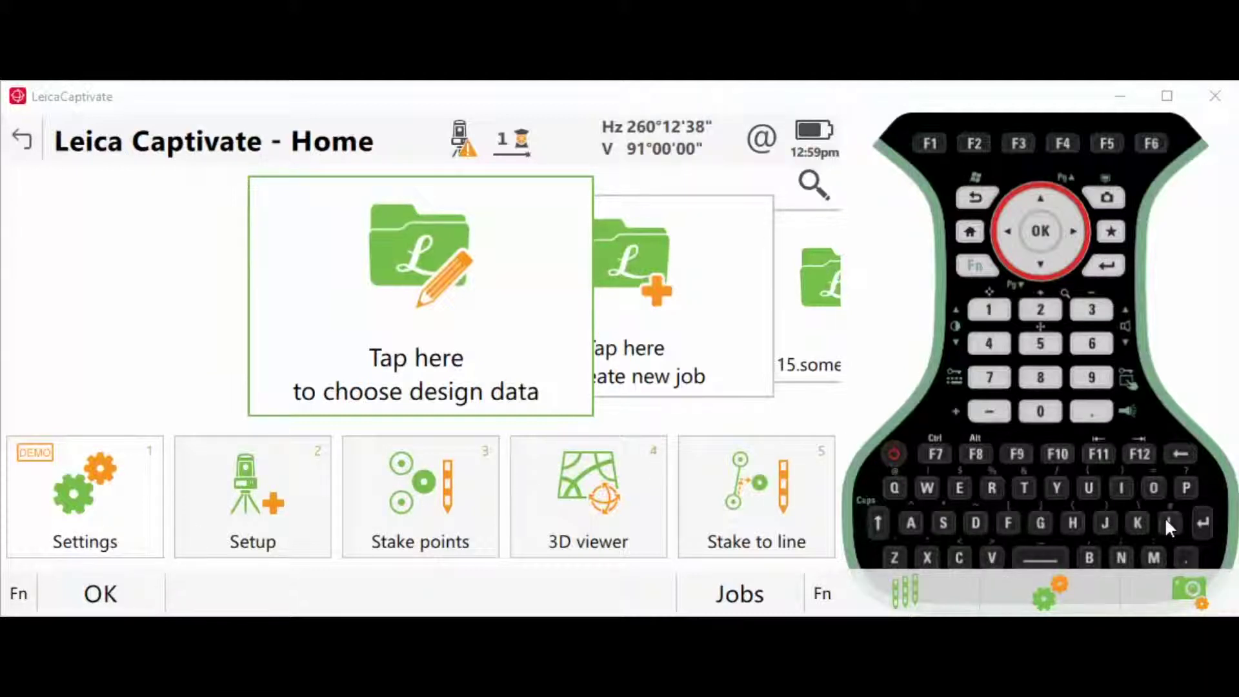
Step: Load CS20LeicaCaptivate_v4.10.fw via Settings > Tools > Update software and accept the agreement
left_click(90, 502)
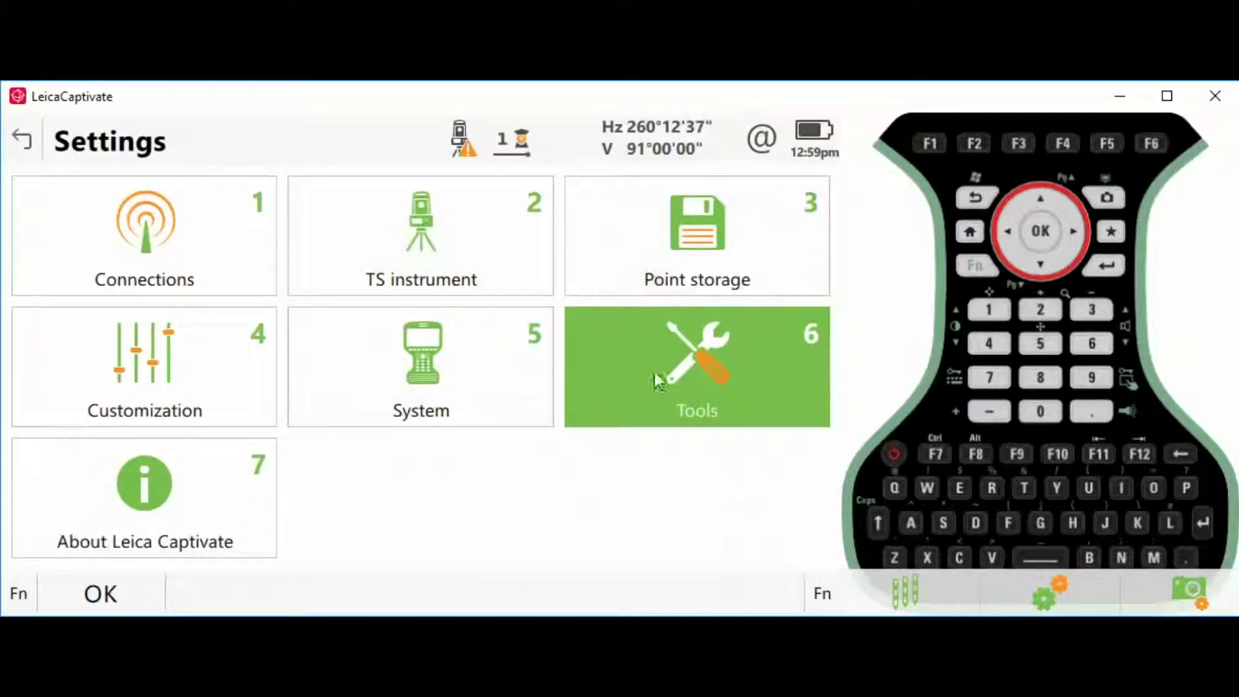
left_click(653, 376)
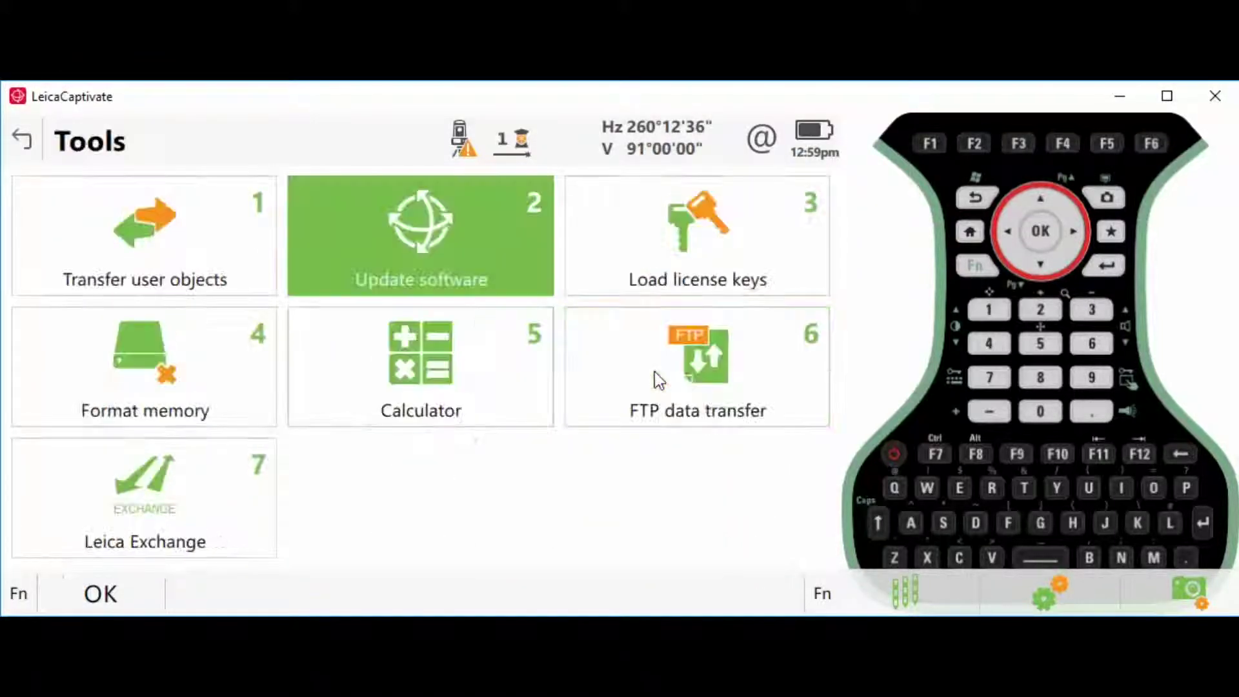
left_click(449, 264)
left_click(455, 311)
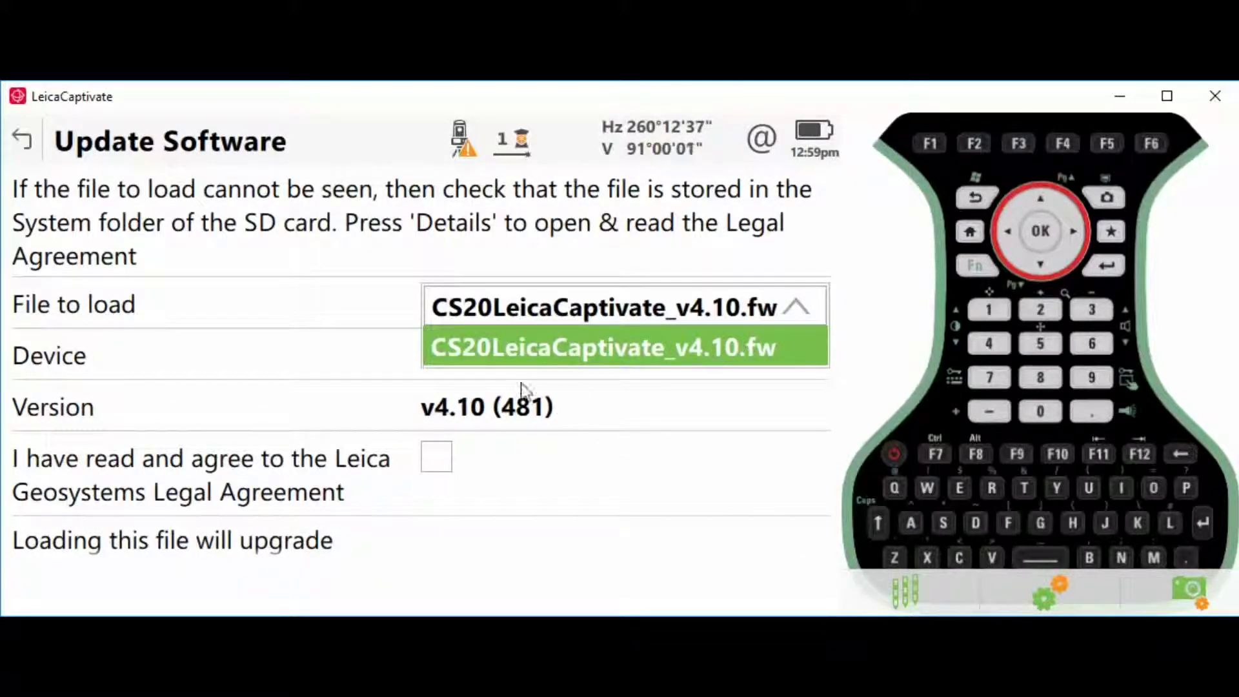
left_click(716, 347)
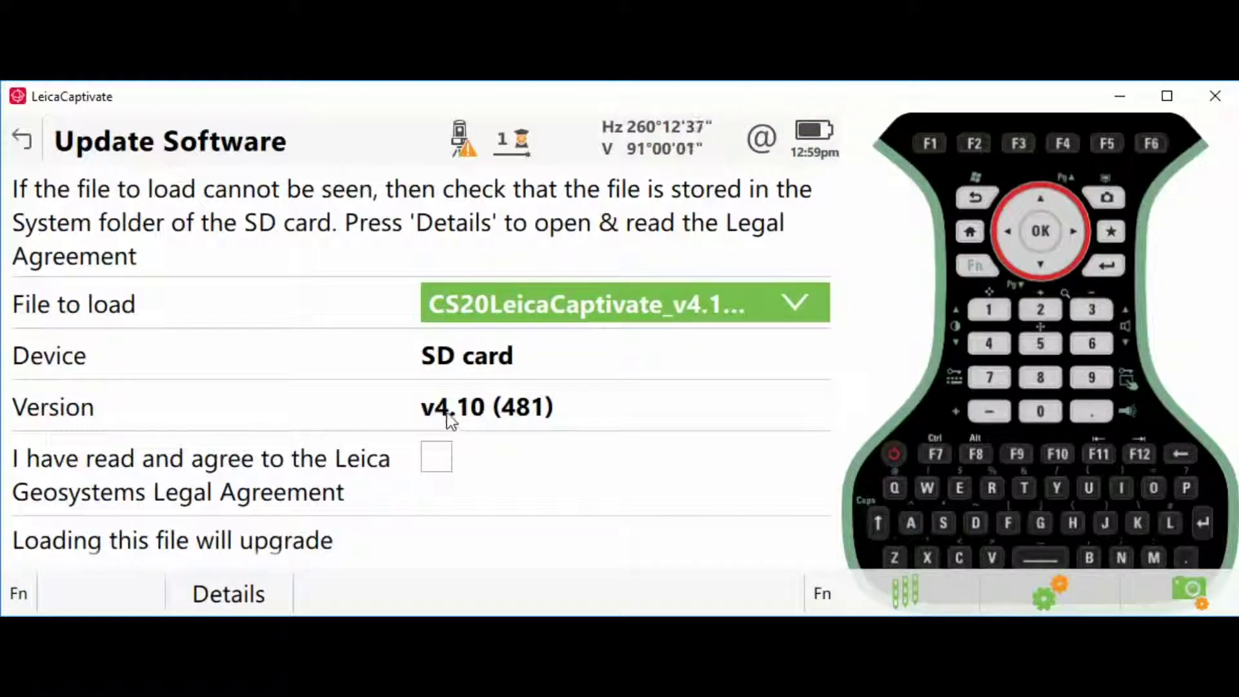
left_click(434, 461)
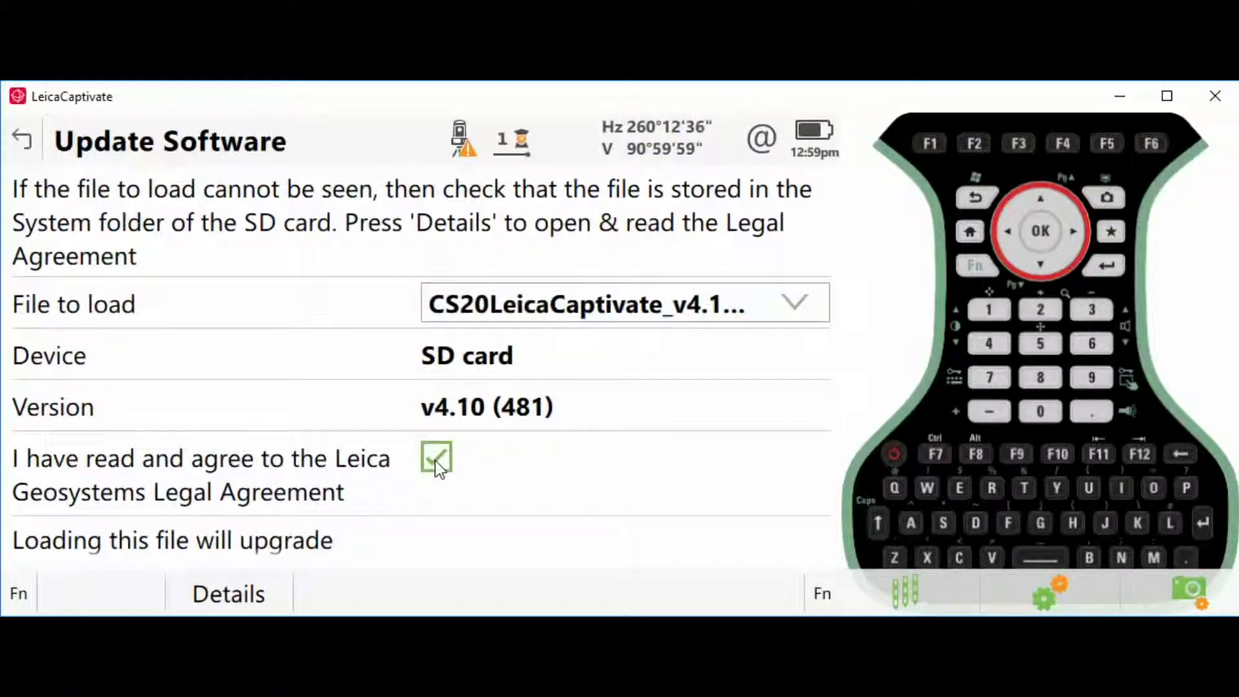